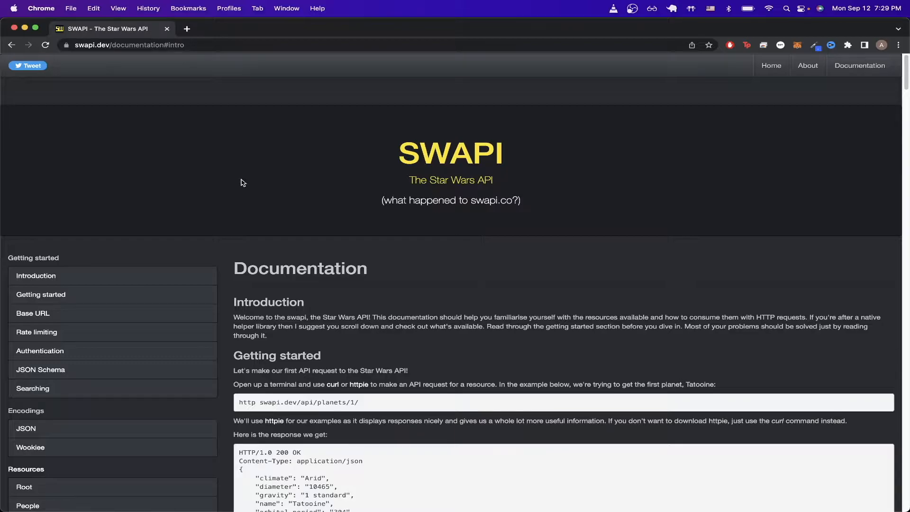
Step: Resend GET /people and collapse the first character and R2-D2 entries, then return to the docs
key("super+Tab")
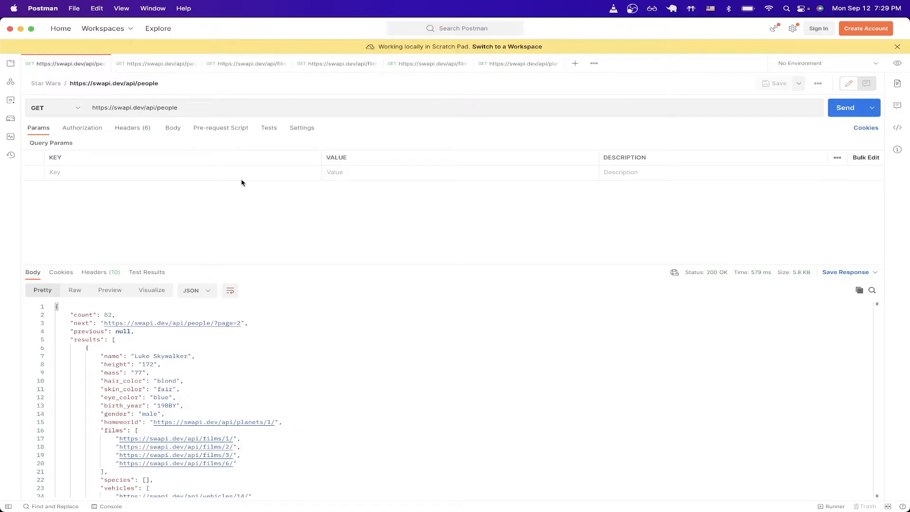
key("super+Return")
left_click(853, 109)
left_click(50, 348)
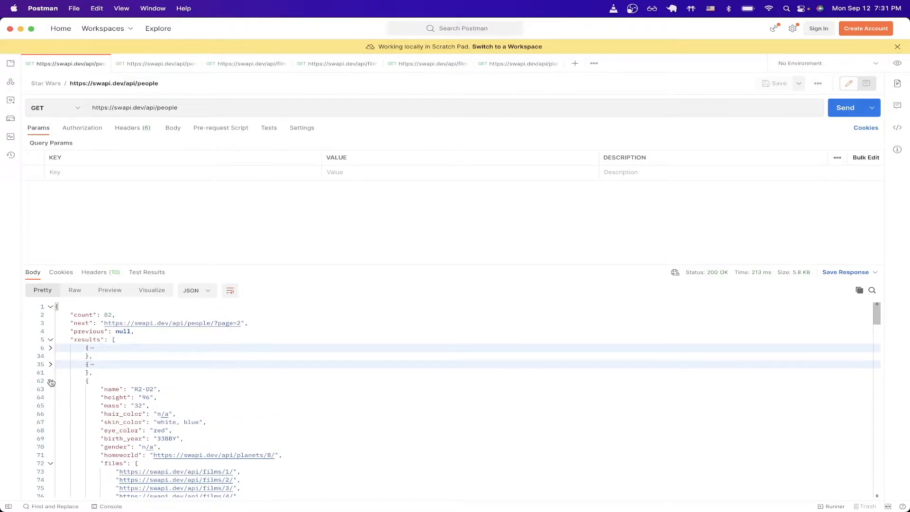
left_click(51, 381)
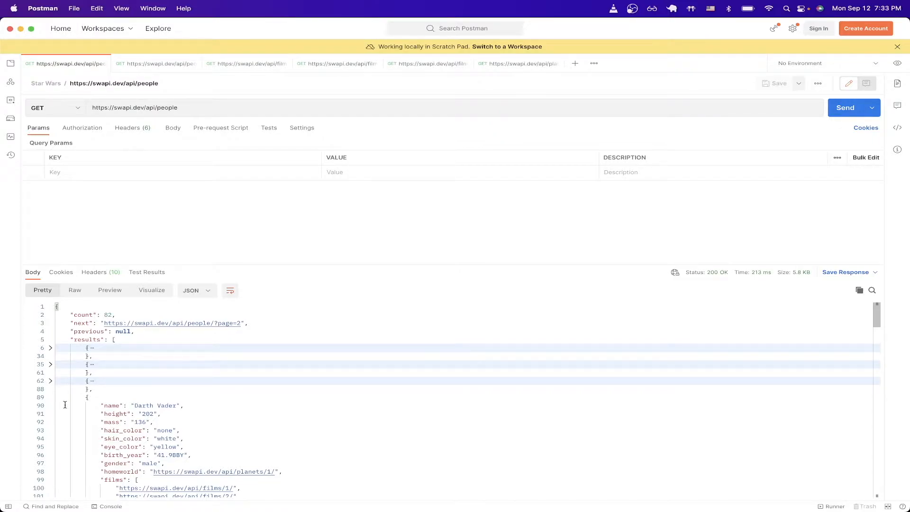
key("super+Tab")
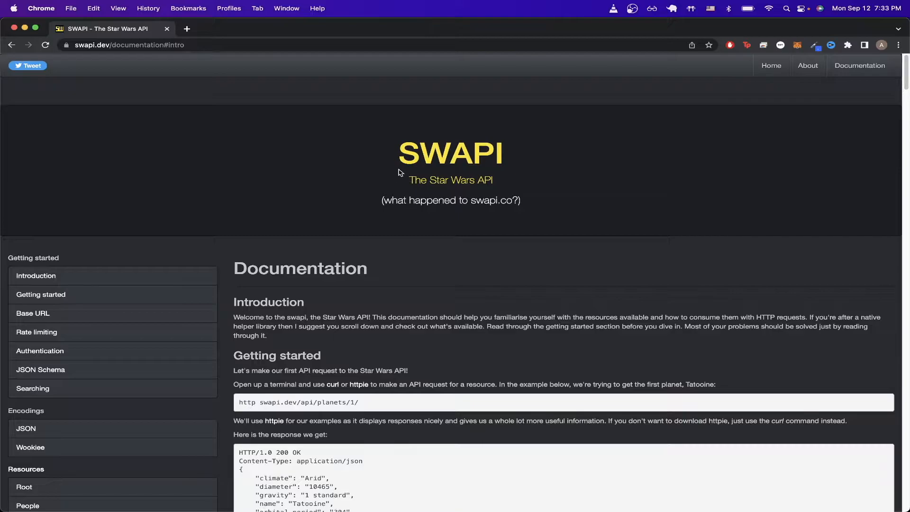
scroll(376, 199, "down", 2)
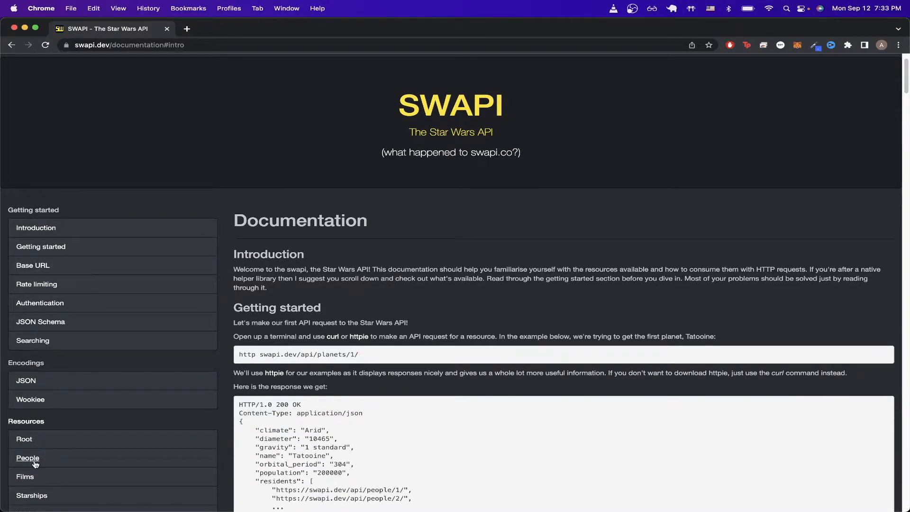
Step: Select the People resource's example people/1 request URL and bring Postman forward
left_click(31, 459)
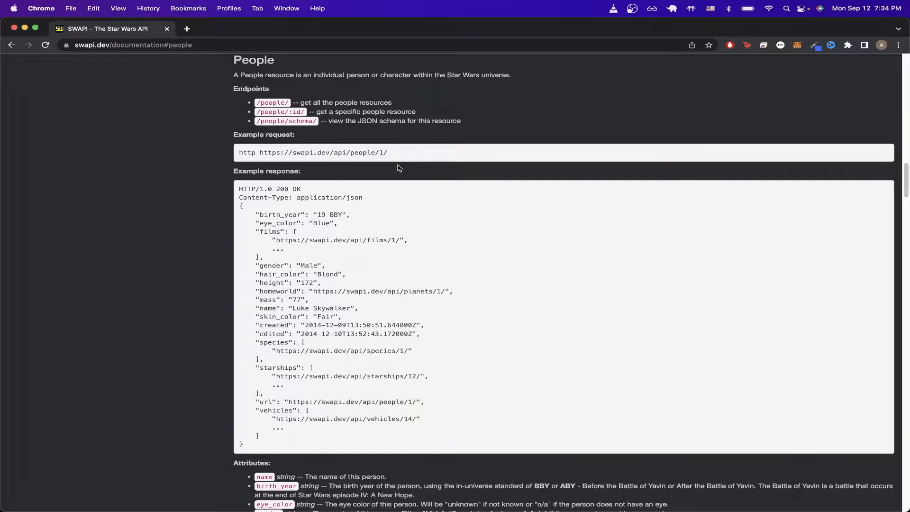
left_click_drag(260, 152, 409, 155)
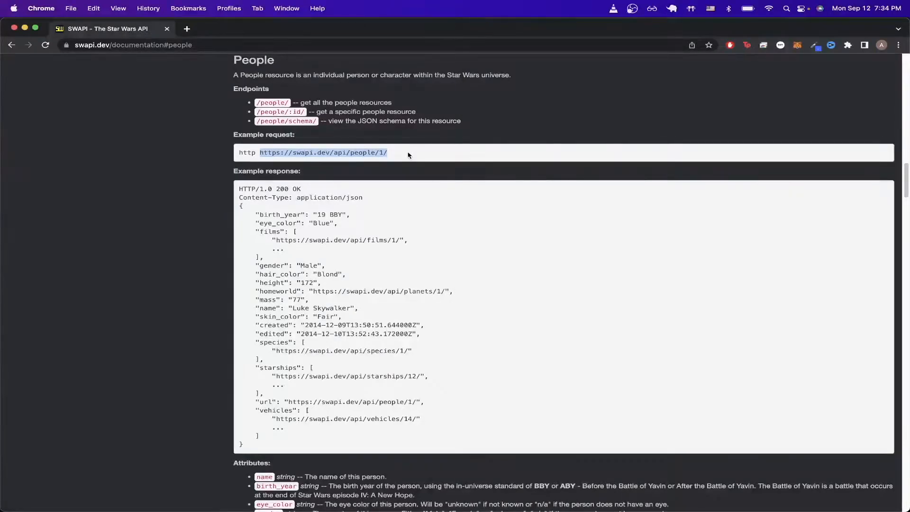
key("super+Tab")
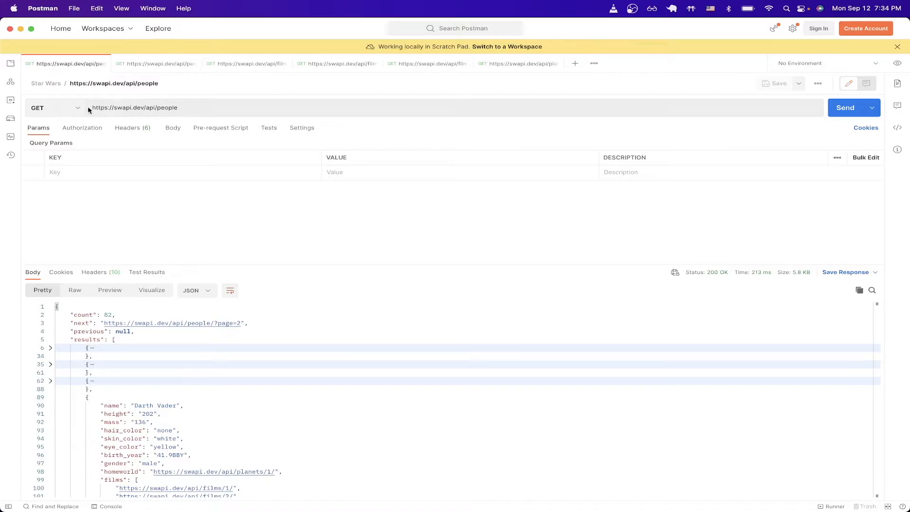
Step: Resend GET /people and expand Luke Skywalker's entry down to his height field
left_click(846, 108)
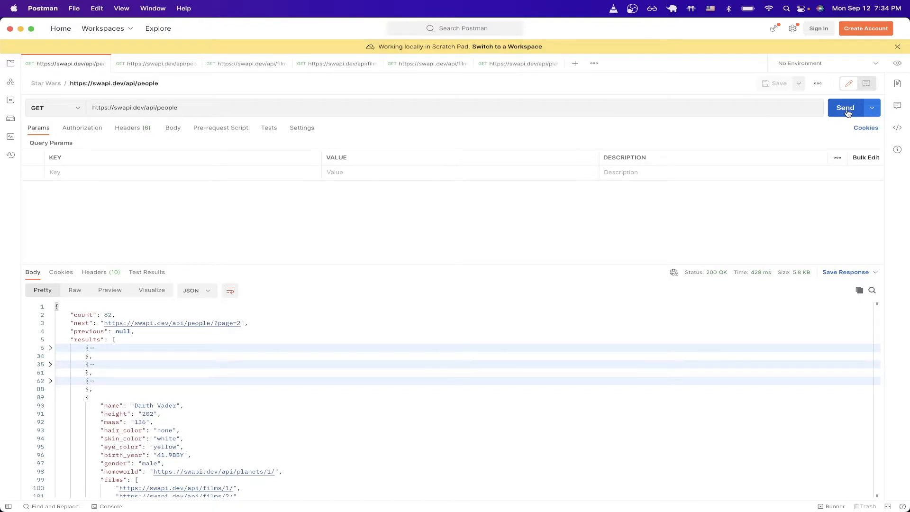
left_click(49, 347)
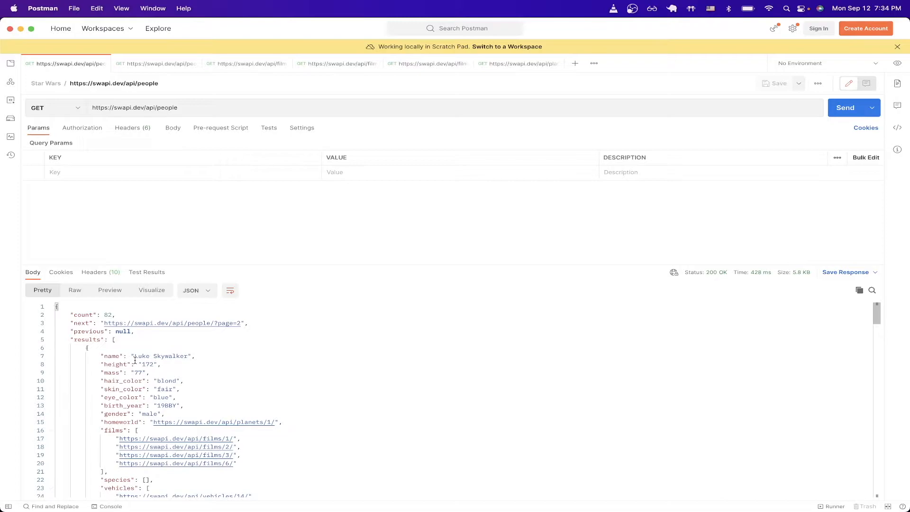
scroll(176, 374, "down", 2)
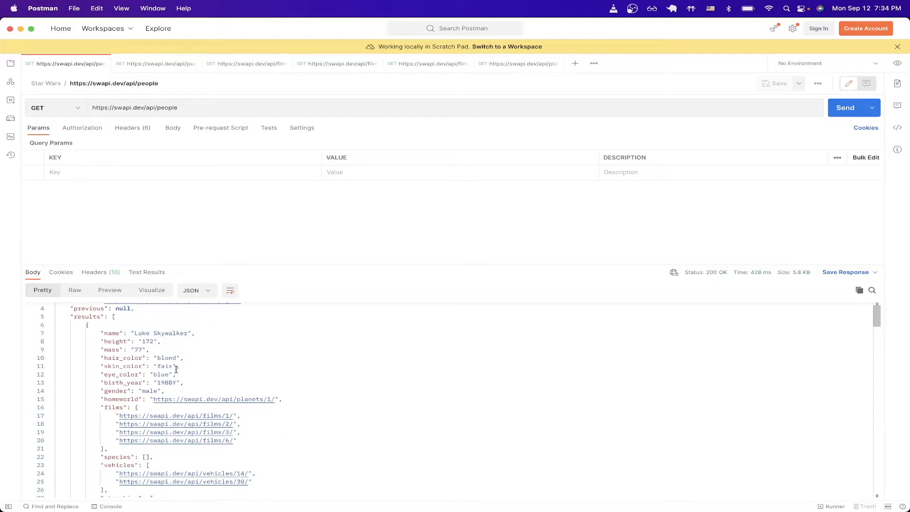
scroll(176, 369, "up", 2)
left_click(163, 364)
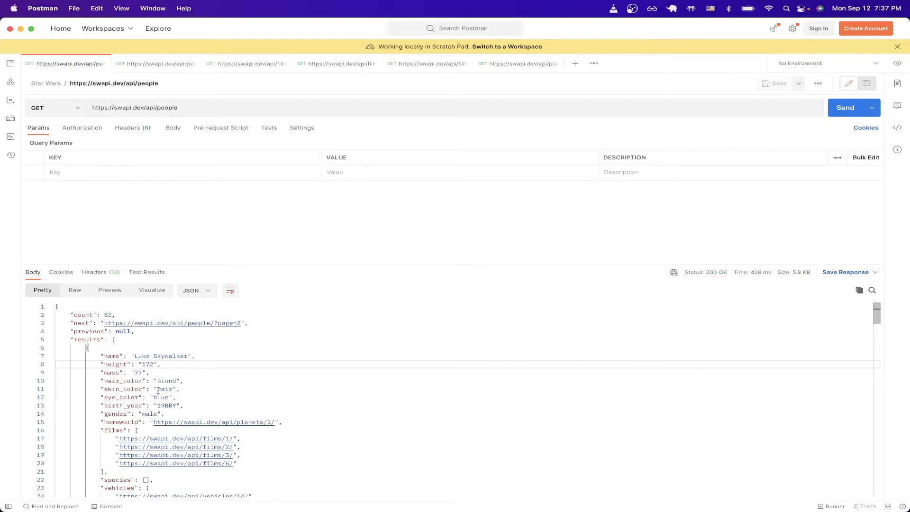
Step: Review the People endpoints and attributes in the docs, then return to Postman
key("super+Tab")
scroll(167, 387, "down", 3)
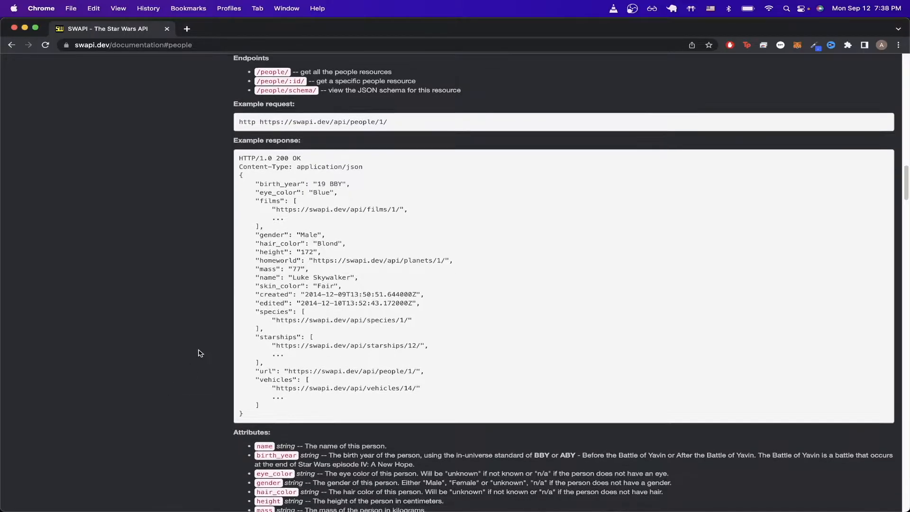
scroll(197, 349, "down", 5)
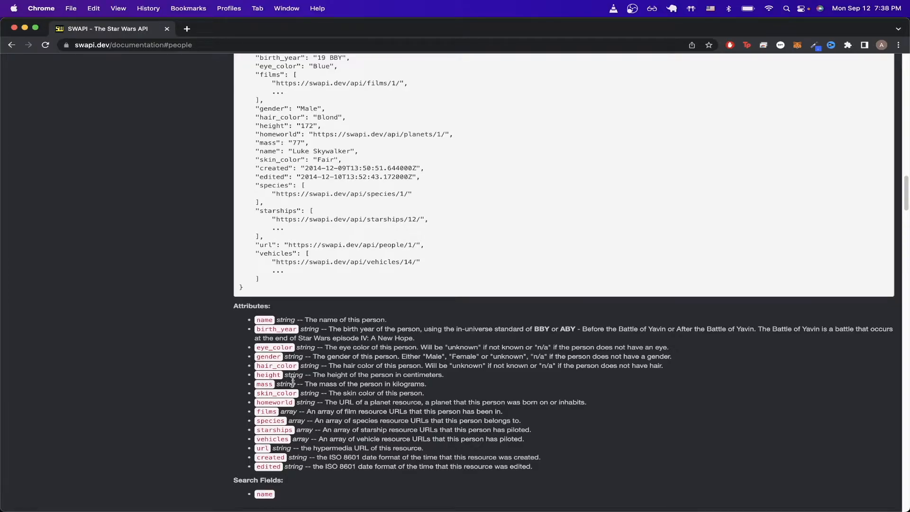
scroll(295, 389, "up", 1)
scroll(295, 389, "up", 5)
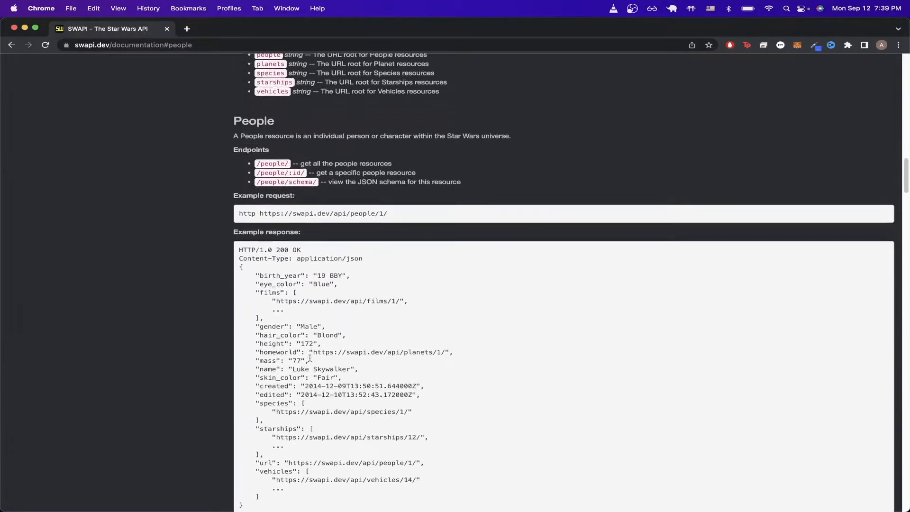
scroll(303, 260, "down", 1)
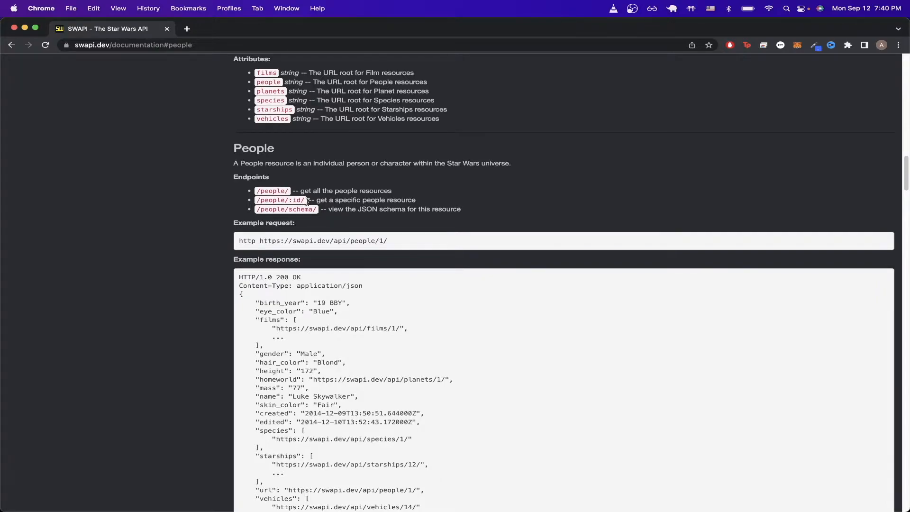
key("super+Tab")
key("super+Tab")
key("super+Tab")
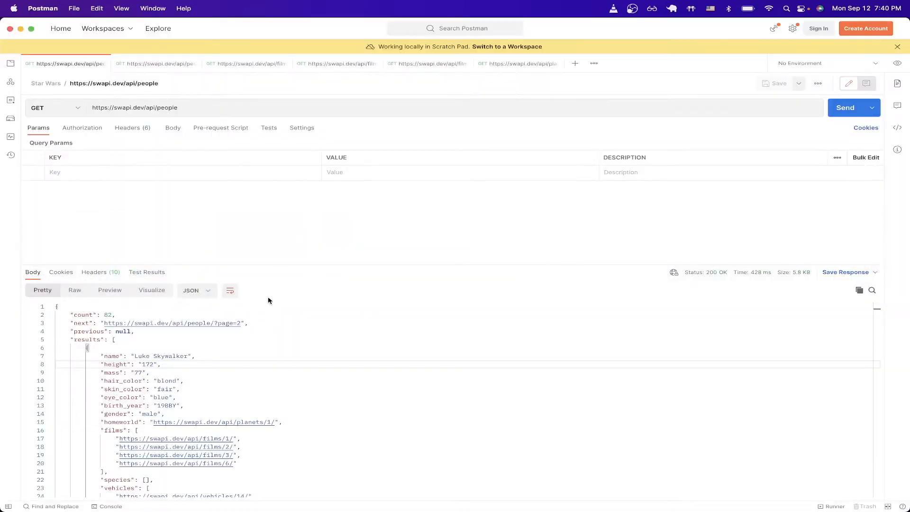
scroll(254, 331, "down", 3)
scroll(254, 330, "down", 2)
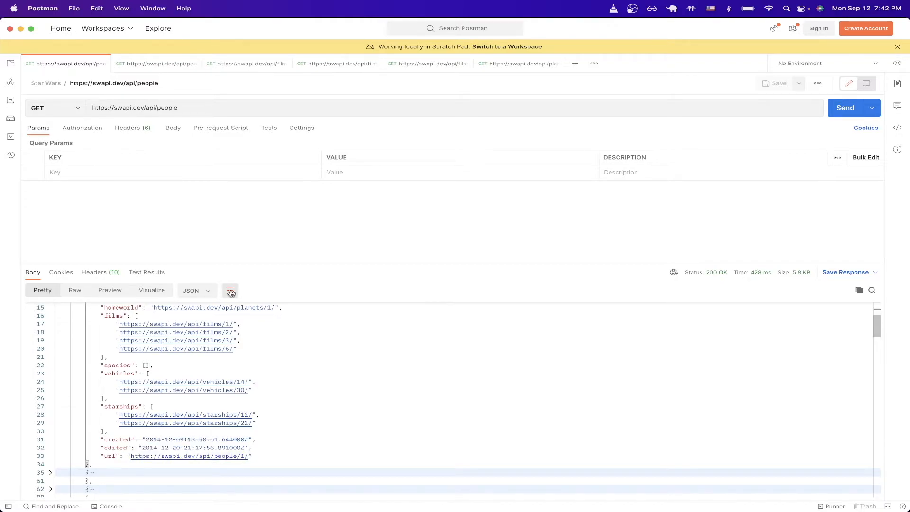
Step: Send the people/1 request, then send films/1 to get A New Hope's JSON
left_click(164, 66)
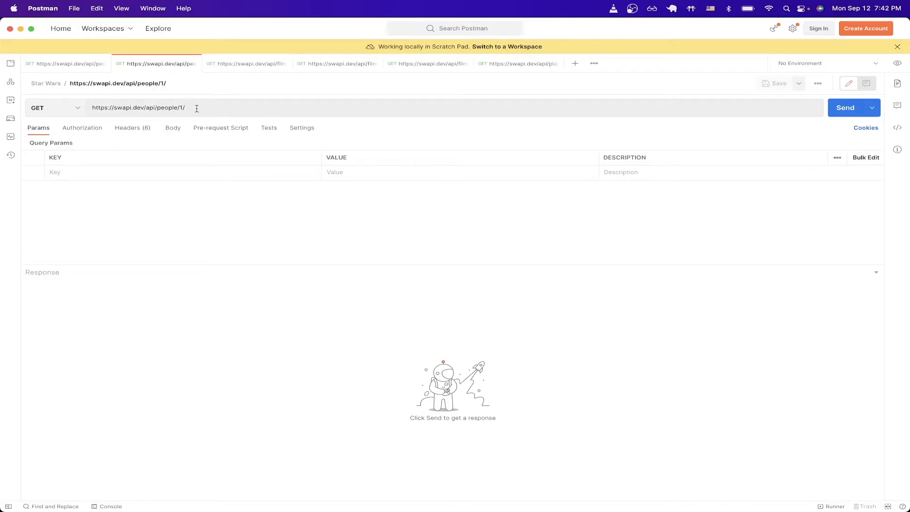
left_click(841, 109)
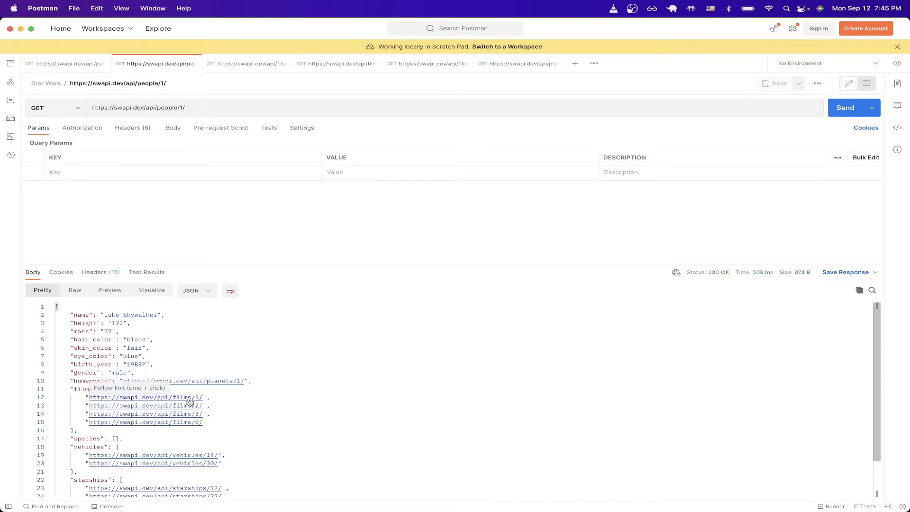
left_click(245, 64)
left_click(355, 107)
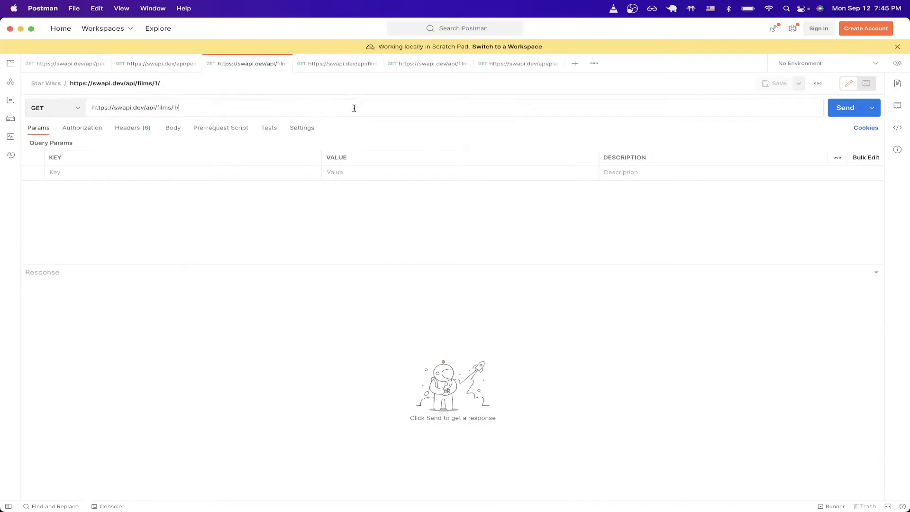
left_click(845, 110)
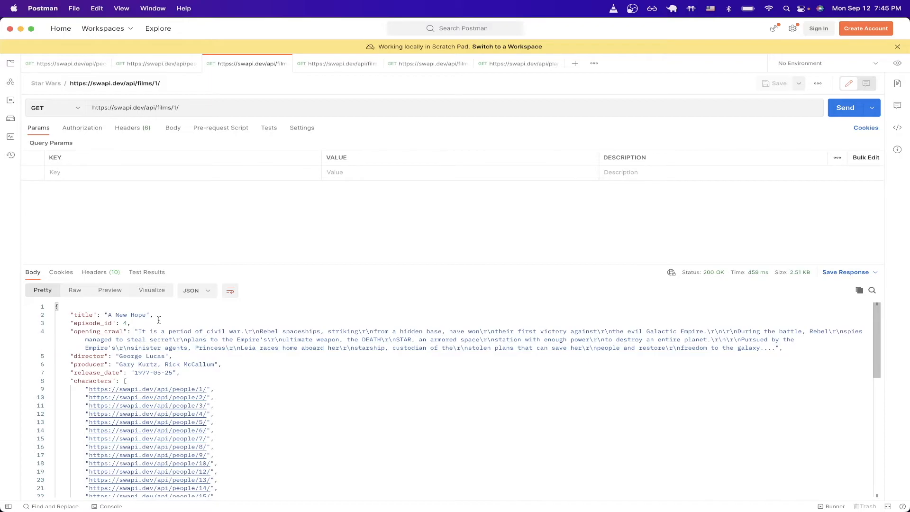
key("super+Tab")
scroll(173, 264, "up", 5)
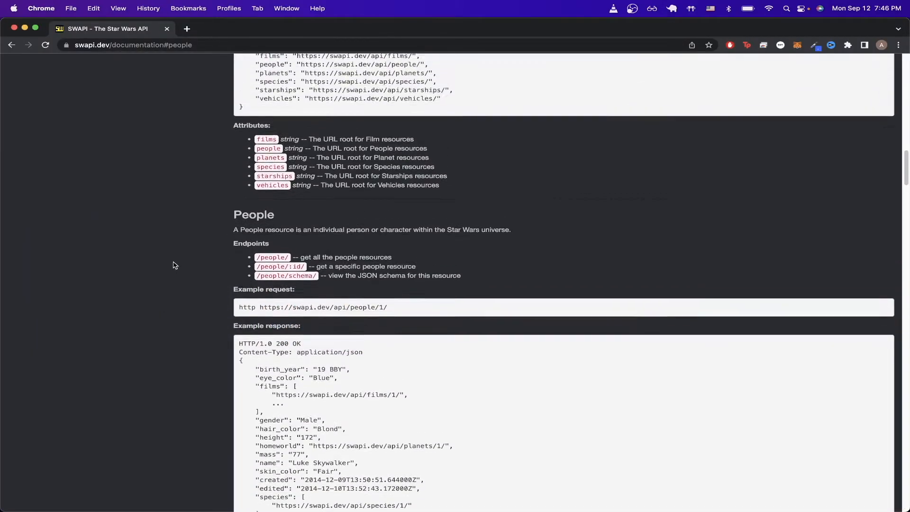
scroll(173, 264, "up", 5)
scroll(173, 264, "up", 5)
scroll(55, 173, "up", 1)
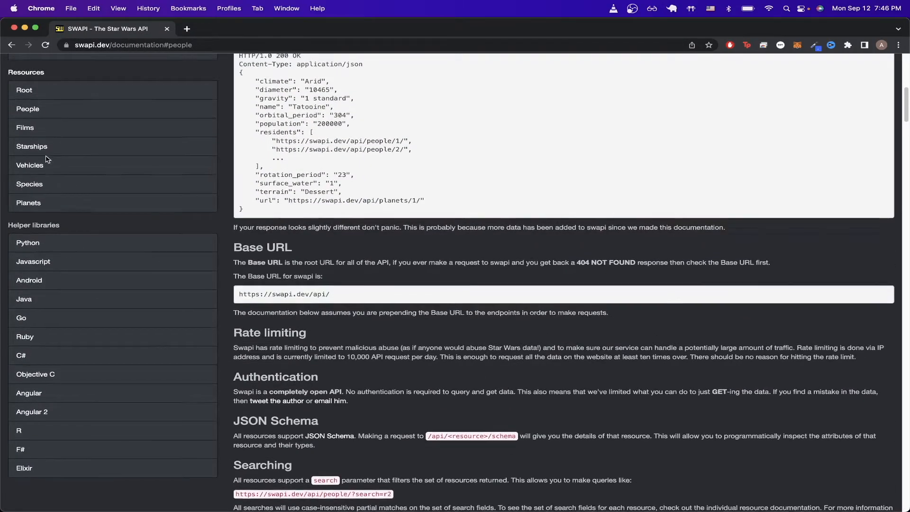
Step: Select the Films example films/1 request URL and bring Postman's films tab forward
left_click(25, 129)
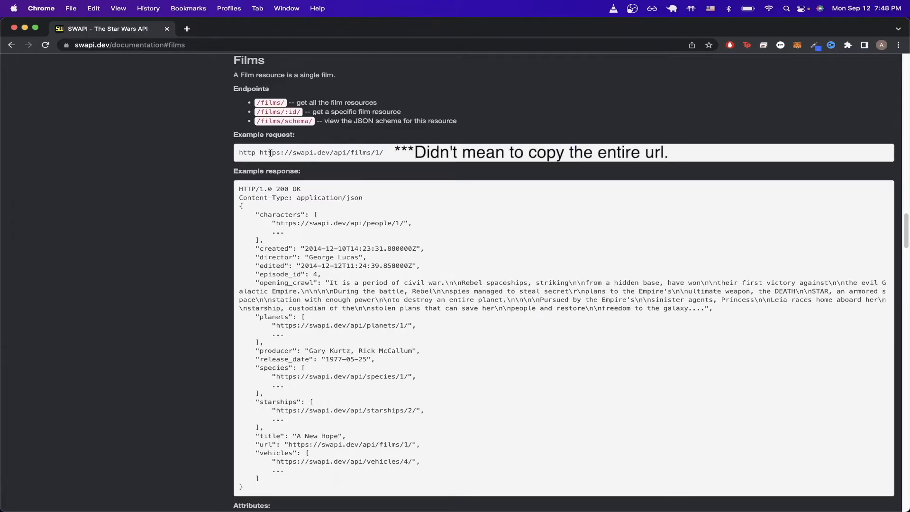
left_click_drag(260, 153, 395, 161)
key("super+Tab")
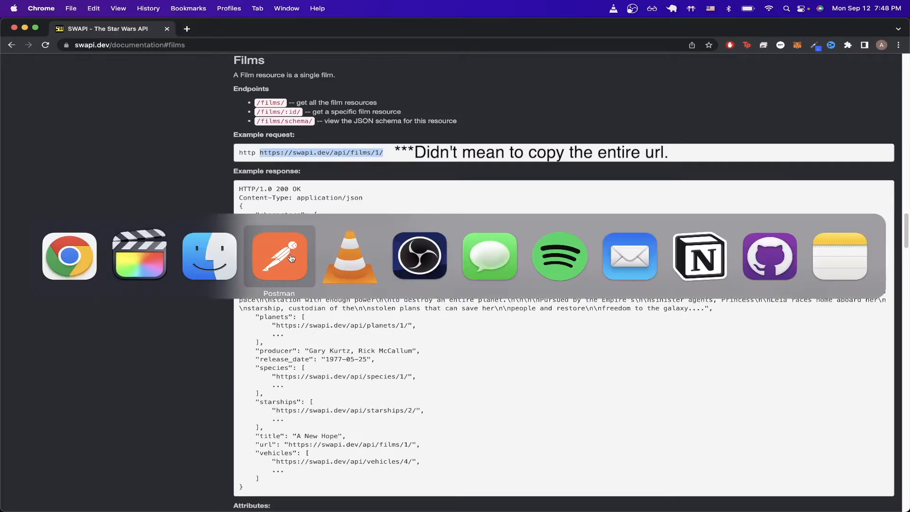
left_click(326, 63)
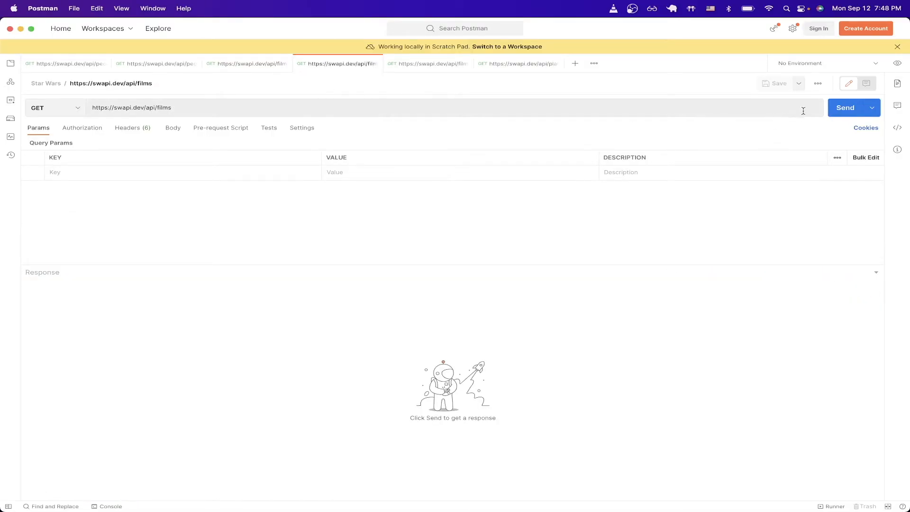
left_click(840, 112)
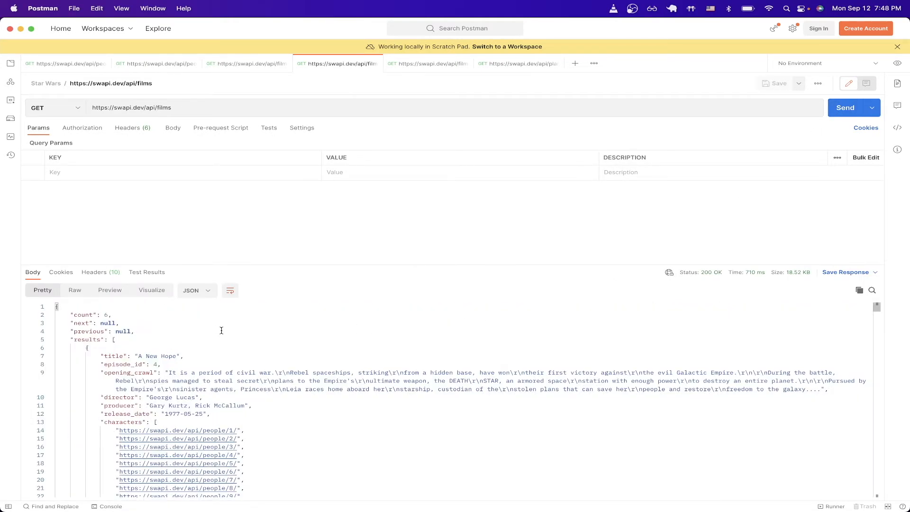
key("super+Tab")
scroll(215, 327, "down", 5)
scroll(214, 327, "down", 1)
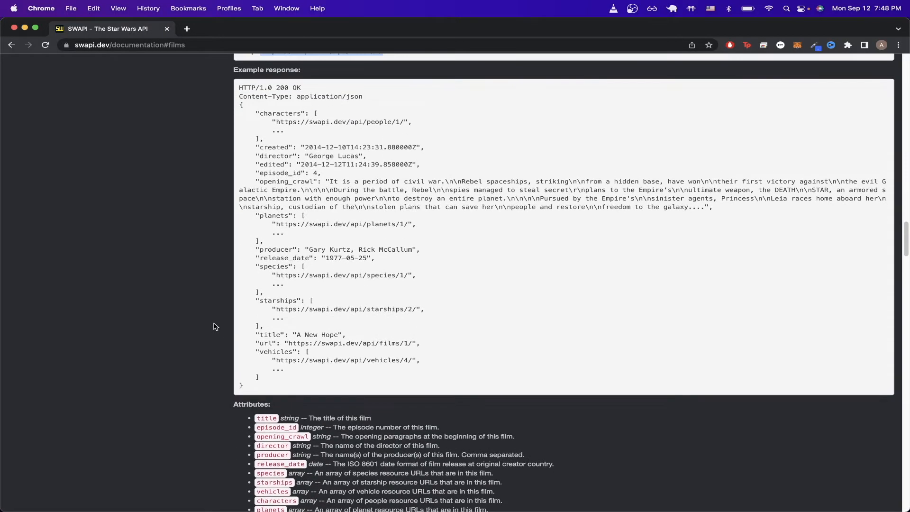
scroll(214, 326, "down", 2)
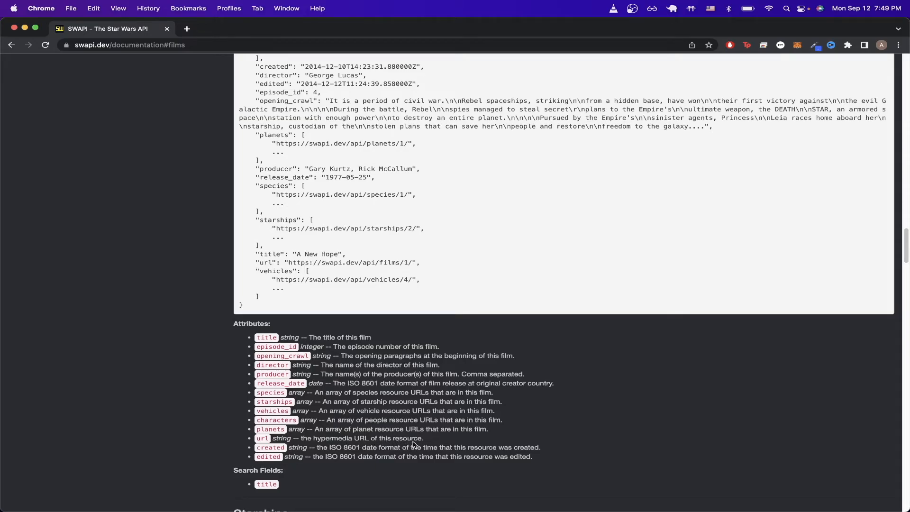
Step: Return to Postman's films response after reviewing the Films attributes
key("super+Tab")
scroll(415, 440, "down", 4)
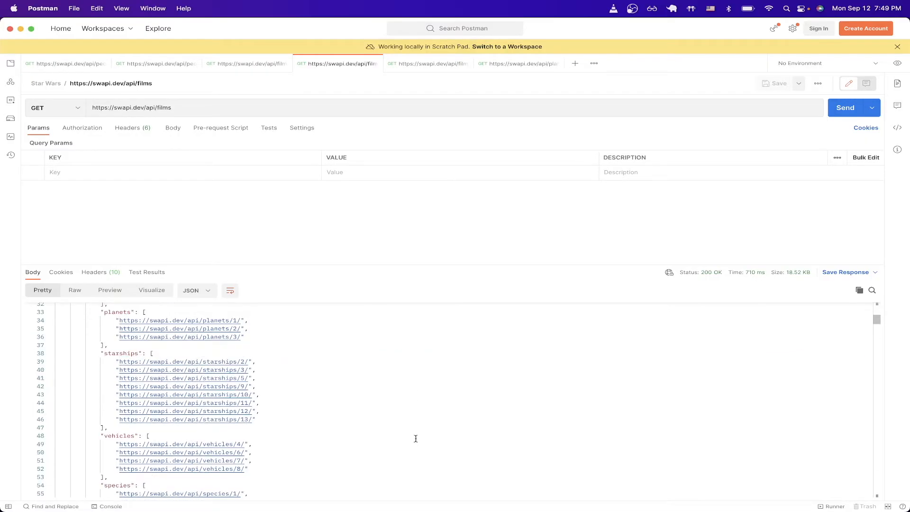
scroll(416, 437, "down", 3)
scroll(417, 438, "down", 3)
scroll(344, 355, "down", 3)
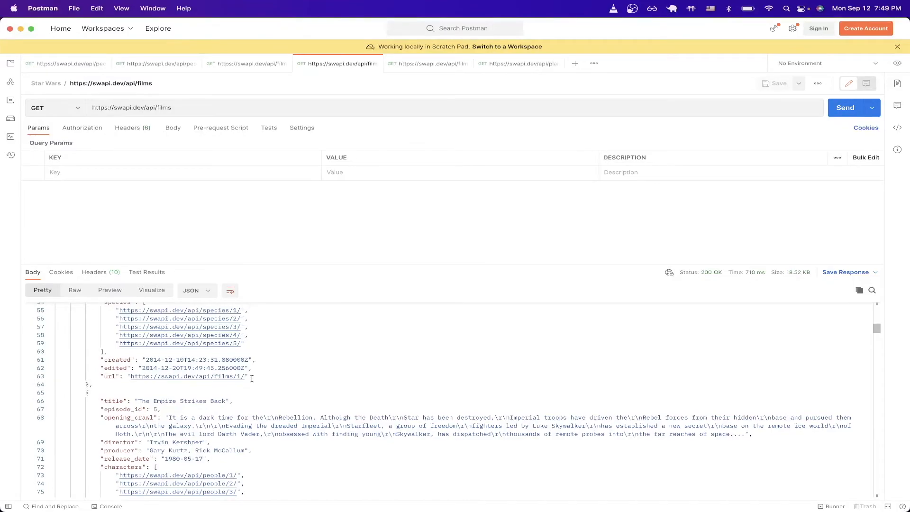
Step: Resend the other films/1 request to get A New Hope's 200 OK response
left_click(410, 66)
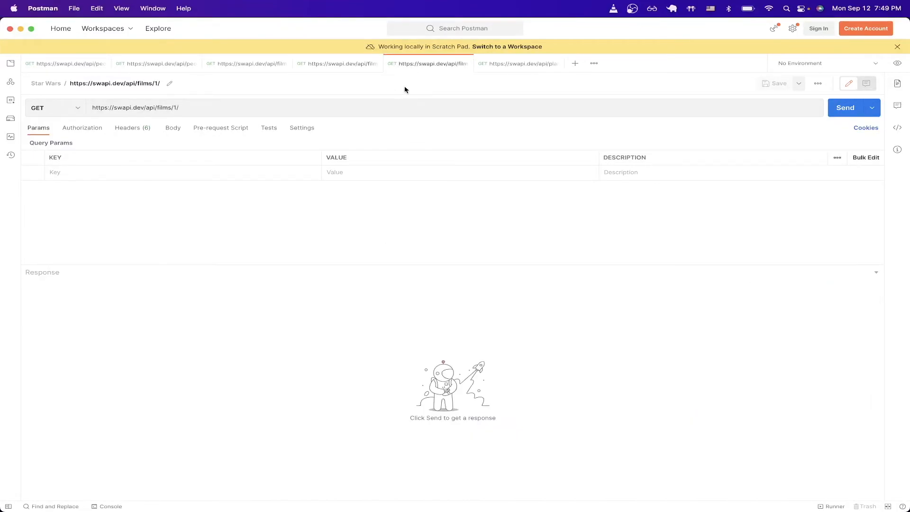
left_click(396, 107)
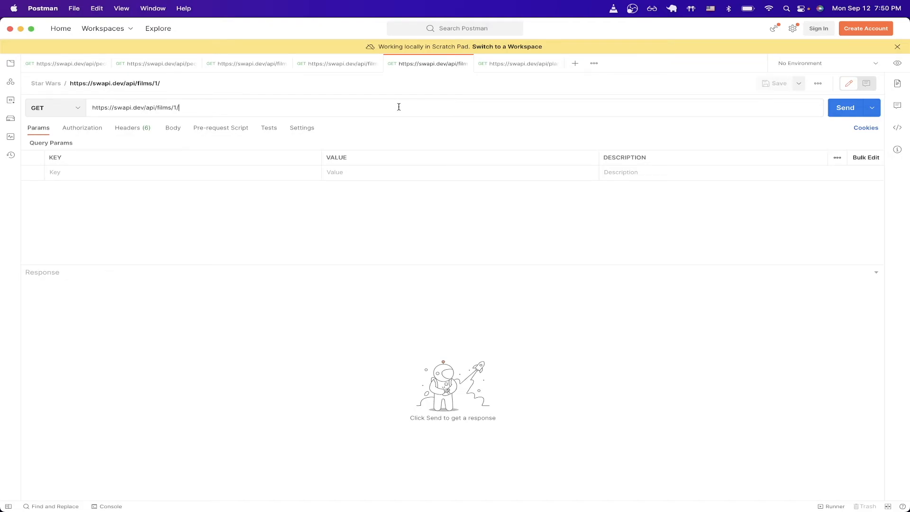
key("super+Return")
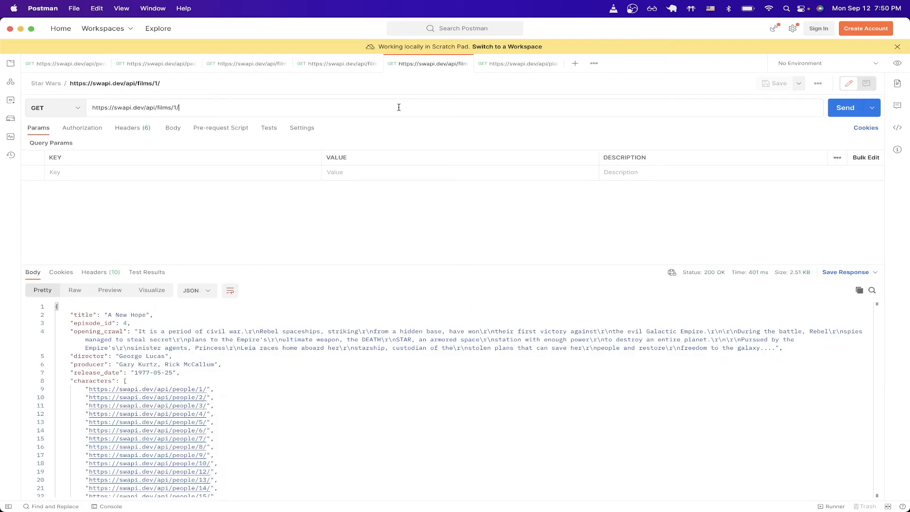
left_click(329, 340)
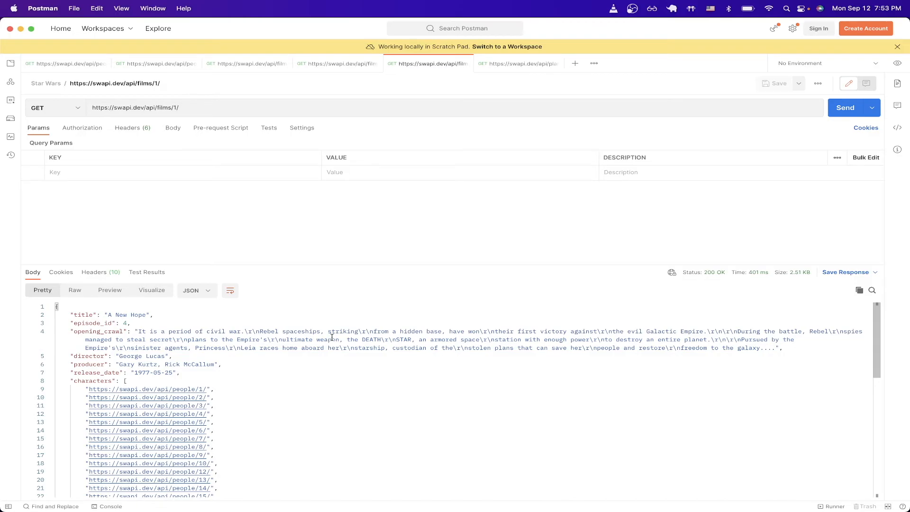
Step: Select the Planets resource's example planets/1 request URL in the docs
key("super+Tab")
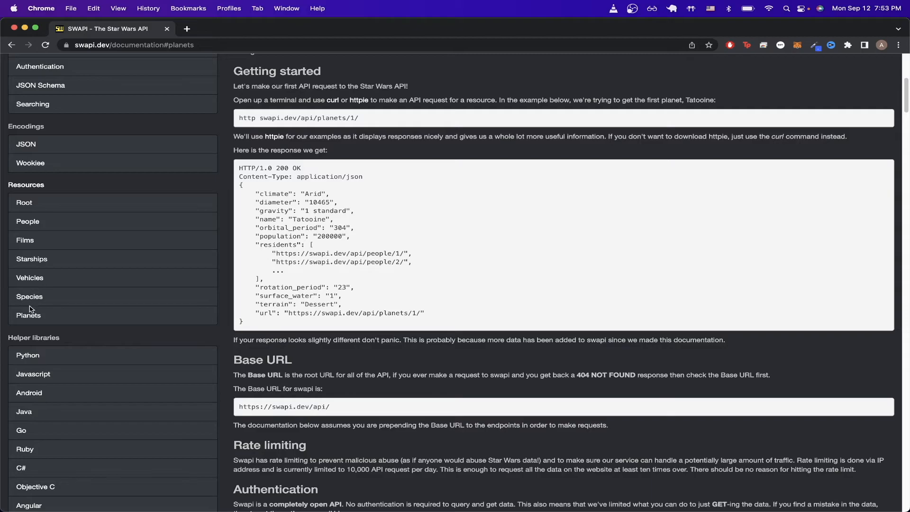
left_click(30, 316)
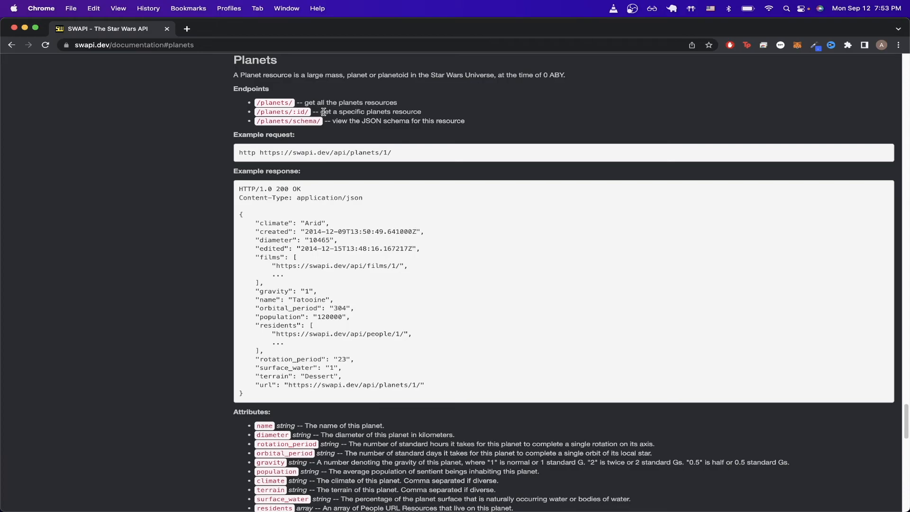
left_click_drag(259, 152, 398, 156)
key("super+c")
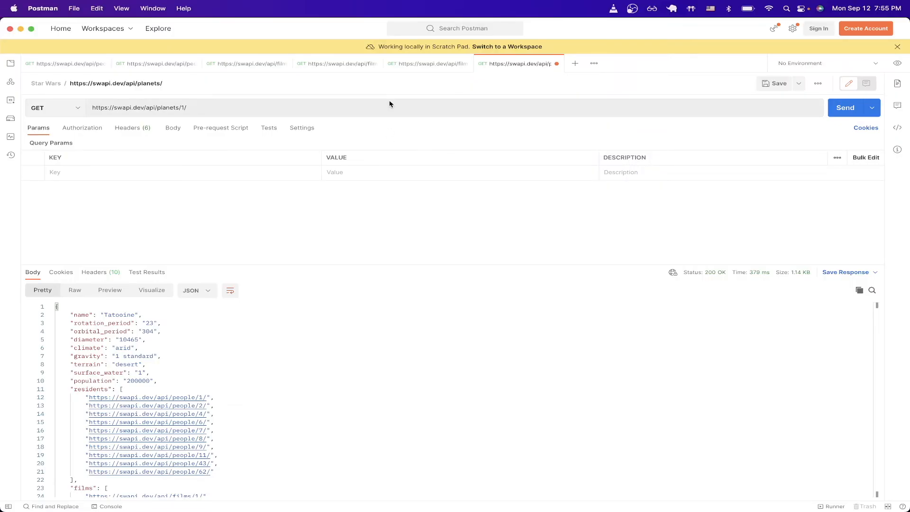
Step: Paste the SWAPI planets/1 URL into the address and resend it for Tatooine's 200 OK JSON
left_click(389, 107)
key("super+a")
key("super+v")
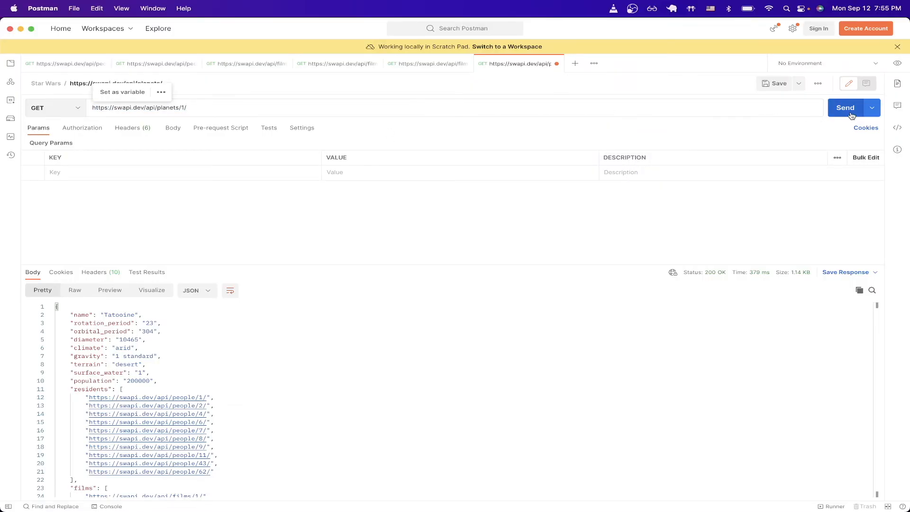
left_click(857, 113)
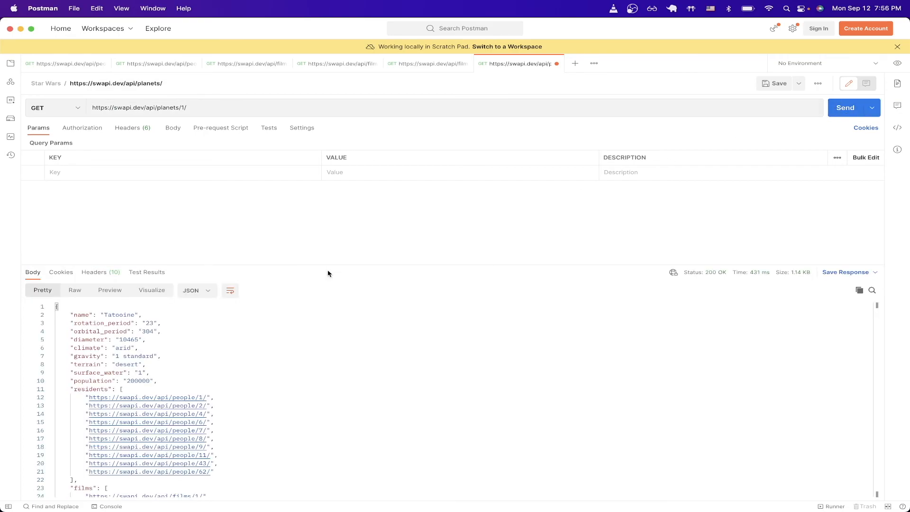